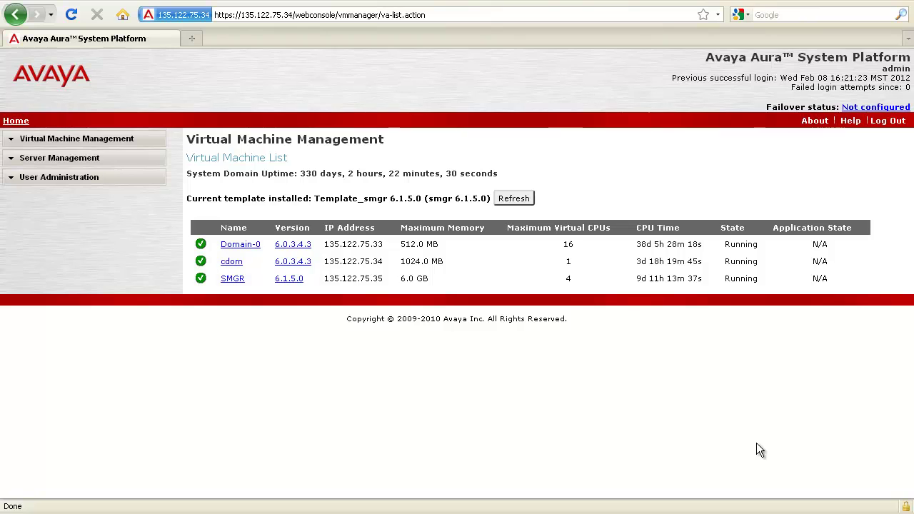
# Go to Server Management's Network Configuration page and scroll down to Template Network Configuration
pyautogui.click(13, 164)
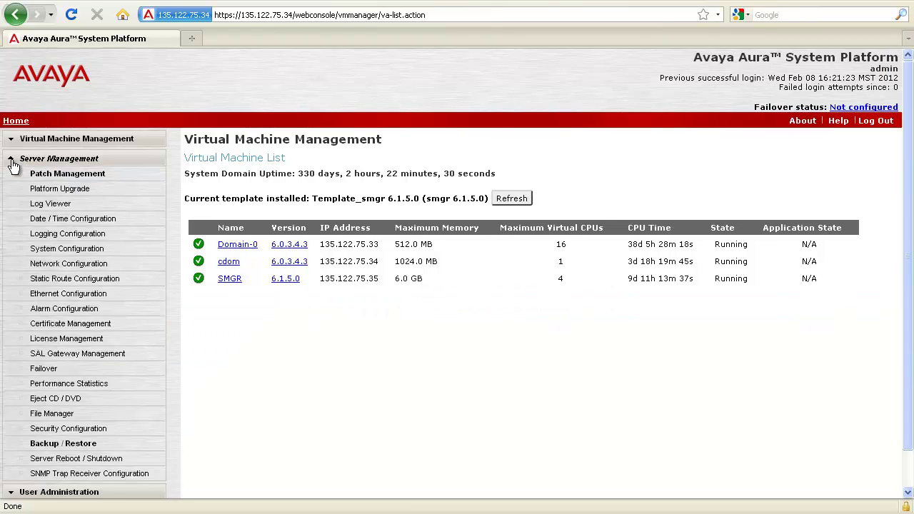
pyautogui.click(77, 266)
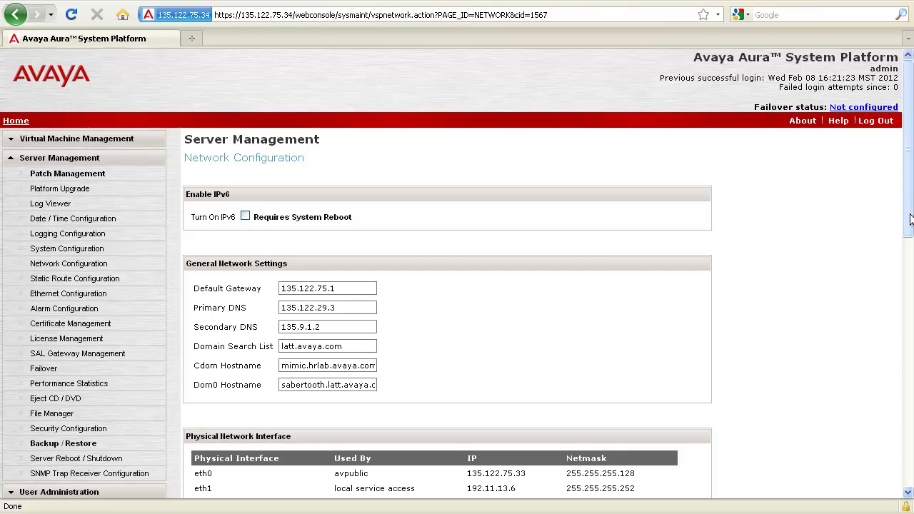
pyautogui.moveTo(910, 220); pyautogui.dragTo(911, 455)
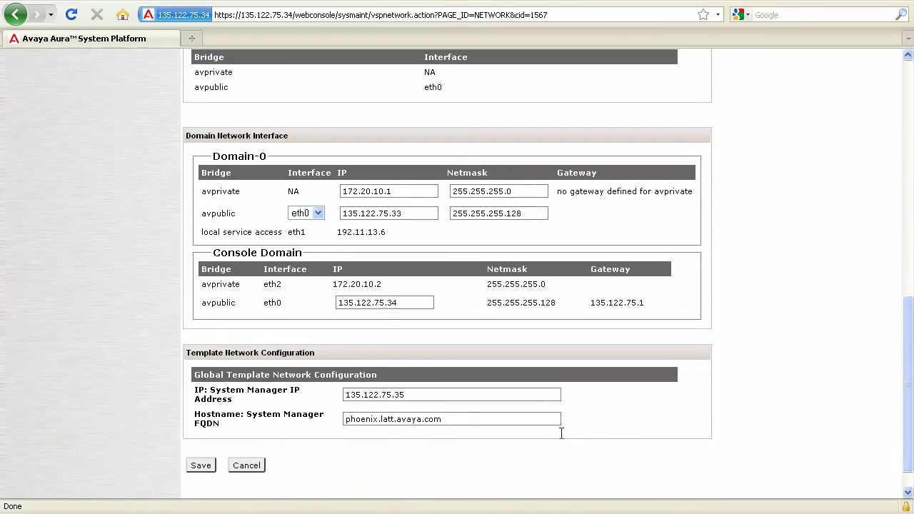
# Change the last digit of the System Manager IP address to 6, then review the page
pyautogui.click(457, 392)
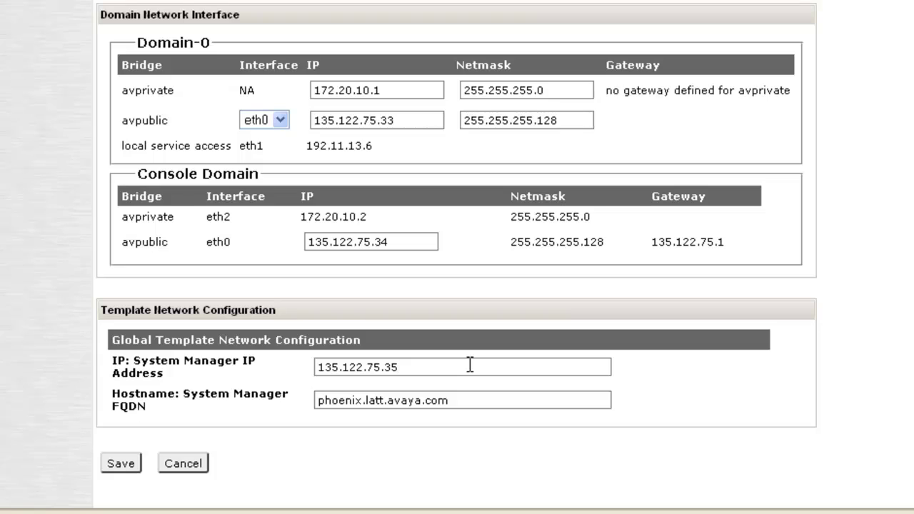
pyautogui.press('BackSpace')
pyautogui.write('6')
pyautogui.click(473, 398)
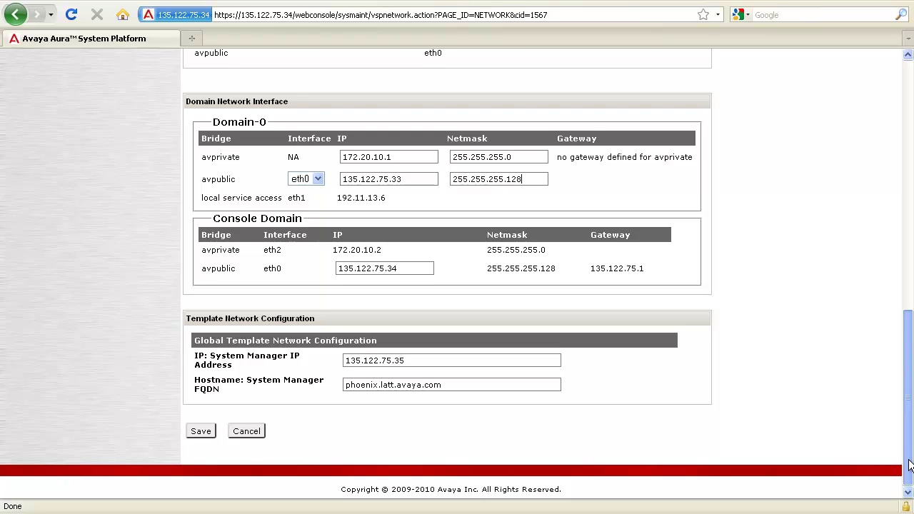
pyautogui.moveTo(909, 466); pyautogui.dragTo(909, 274)
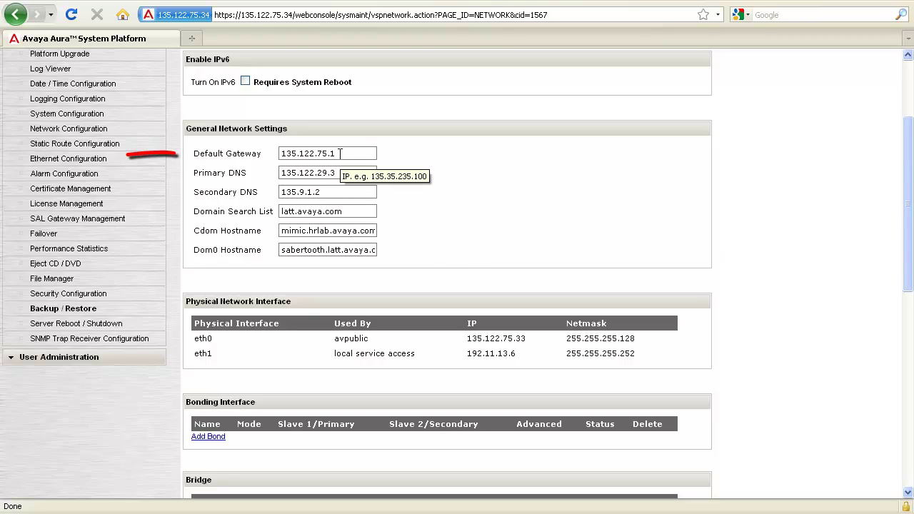
pyautogui.scroll(-15, 762, 386)
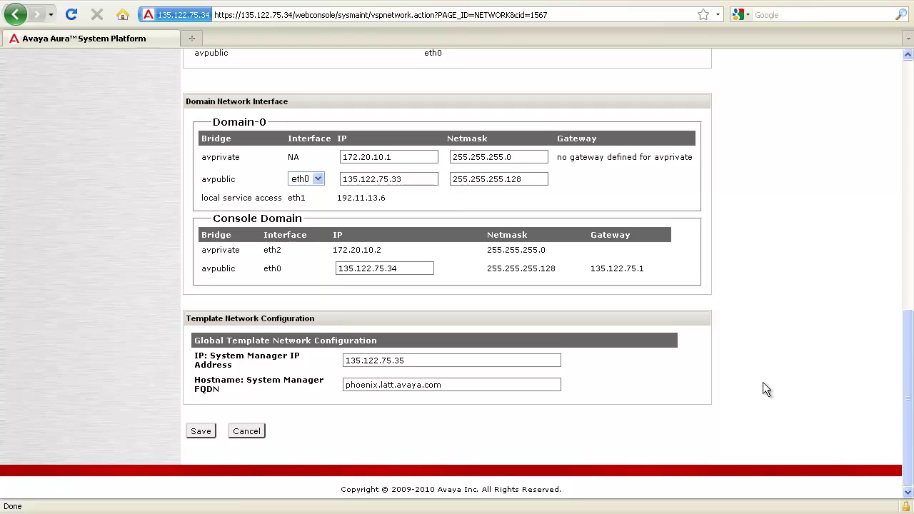
# Save the network configuration and confirm applying the changes
pyautogui.click(207, 431)
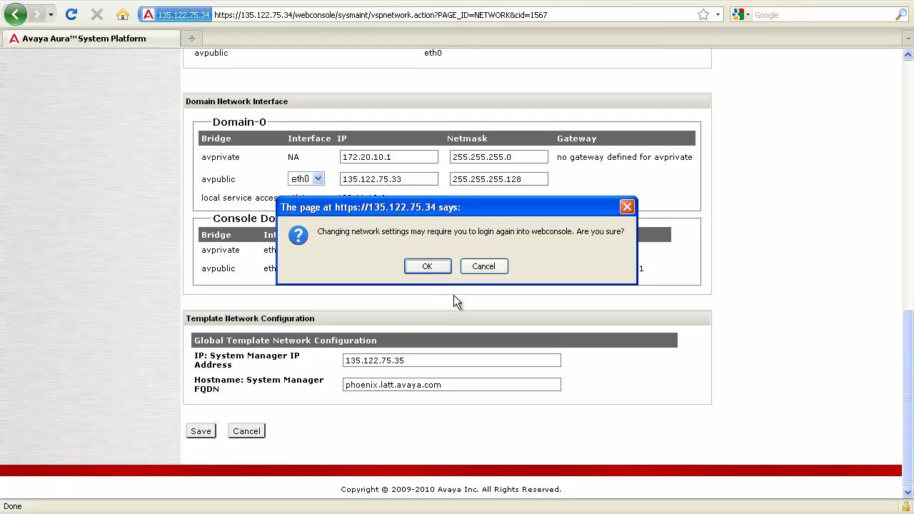
pyautogui.click(429, 266)
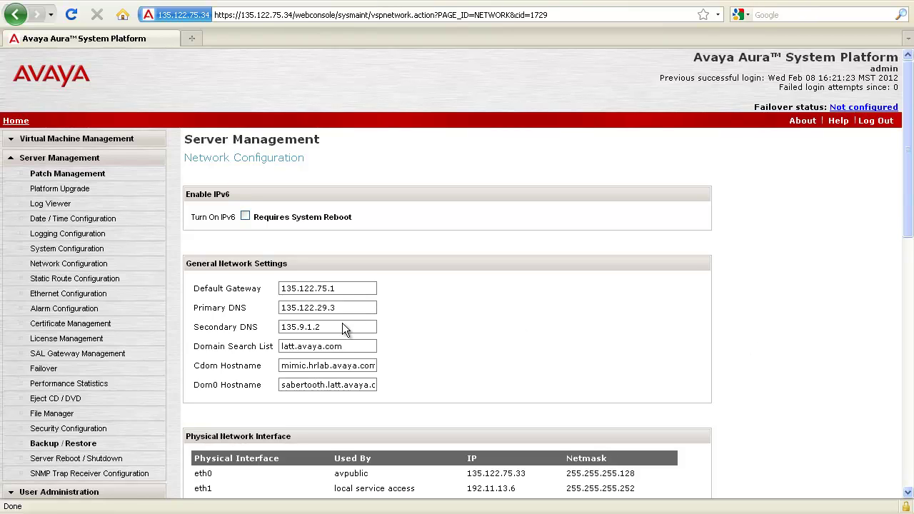
# Launch the SAL Gateway Management Portal and maximize its login window
pyautogui.click(123, 355)
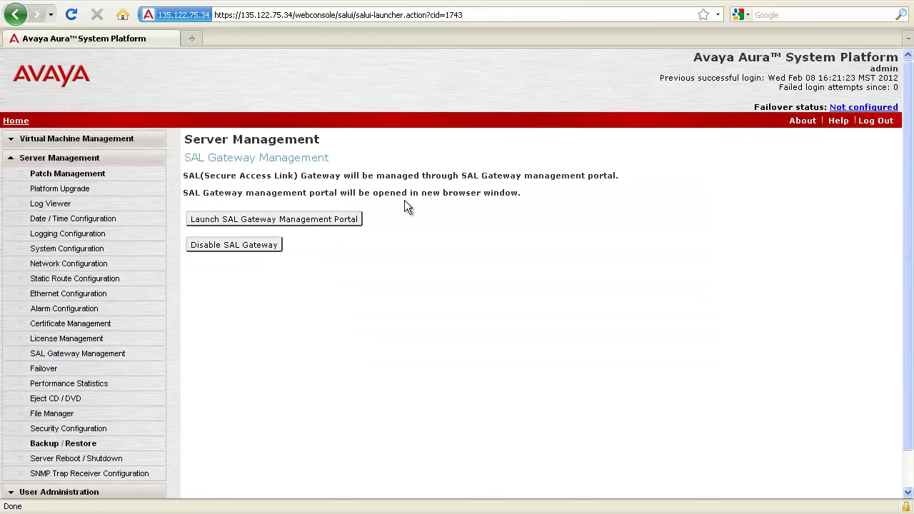
pyautogui.click(352, 222)
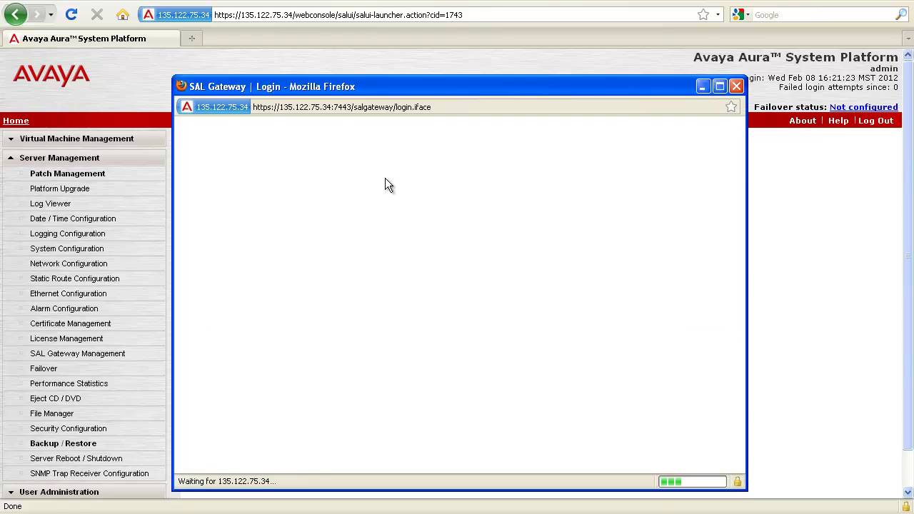
pyautogui.click(717, 88)
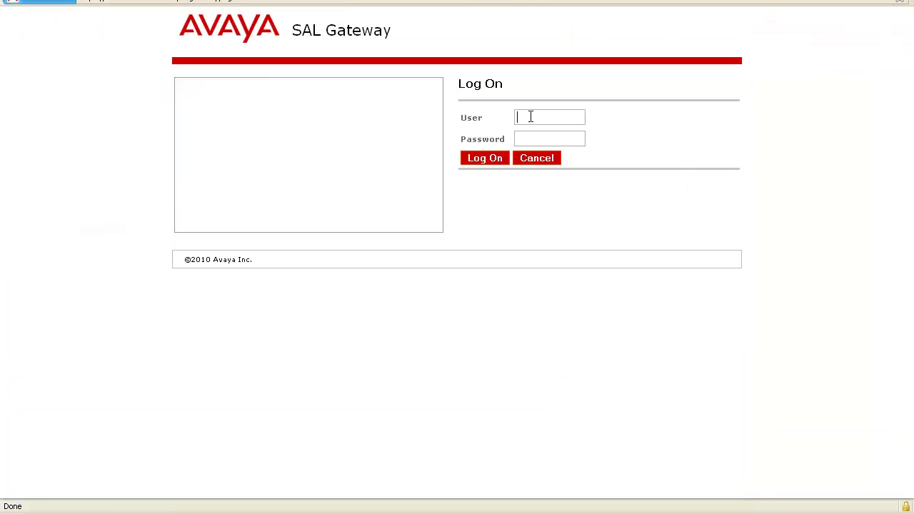
# Log on to the SAL Gateway portal as admin with the account password
pyautogui.click(531, 116)
pyautogui.write('admin')
pyautogui.press('Tab')
pyautogui.write('*******')
pyautogui.click(492, 163)
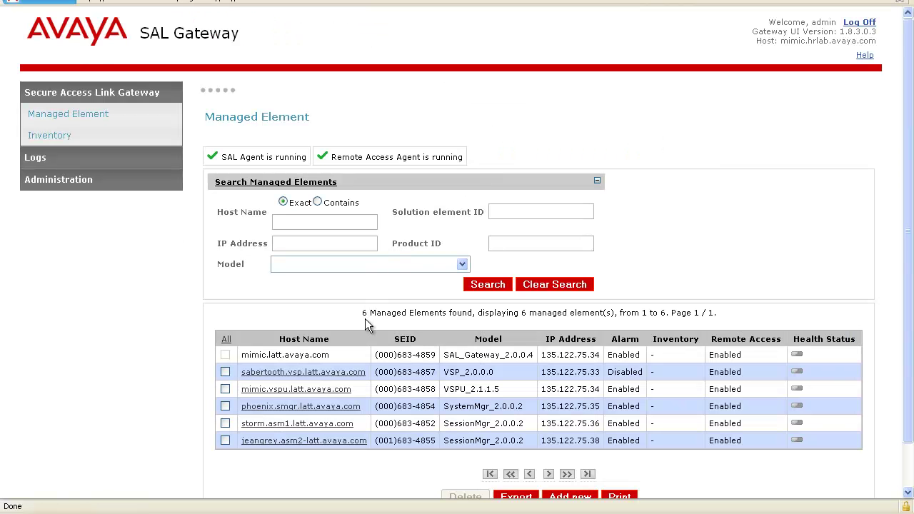
# Edit the phoenix System Manager element's IP address to 135.122.75.36
pyautogui.click(331, 406)
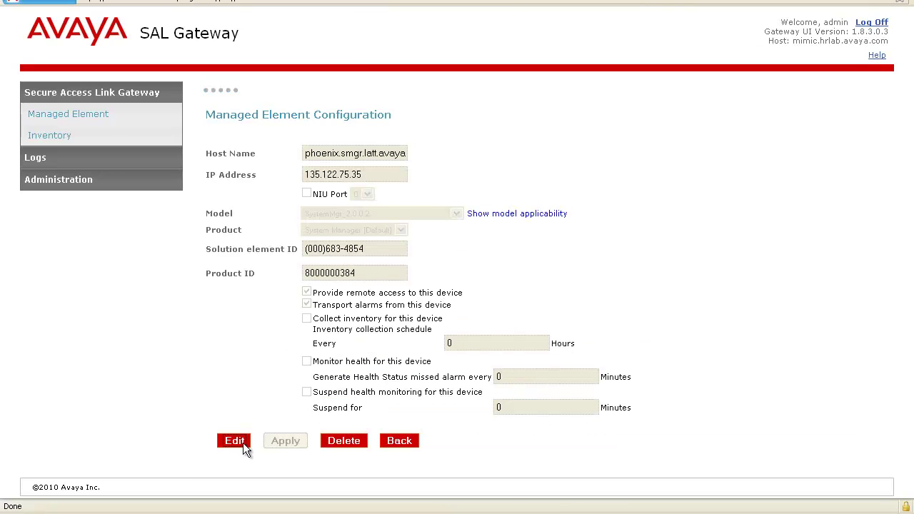
pyautogui.click(235, 440)
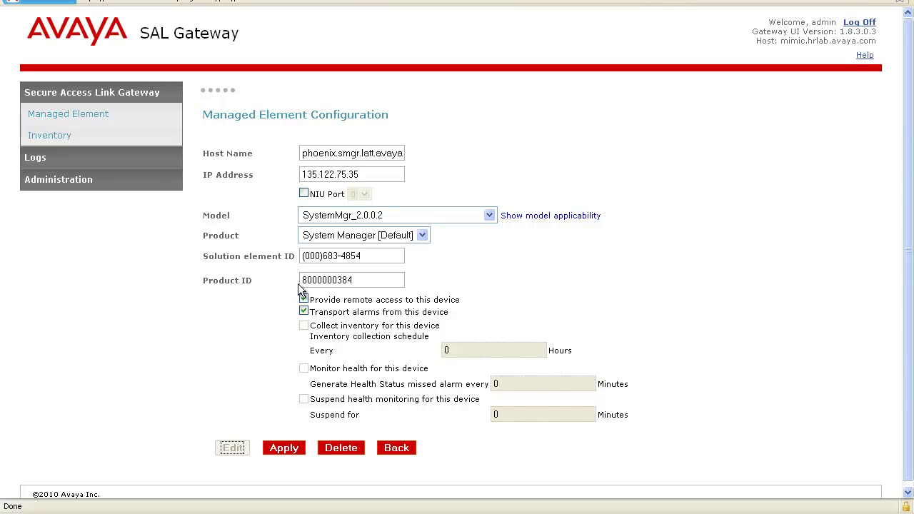
pyautogui.click(372, 176)
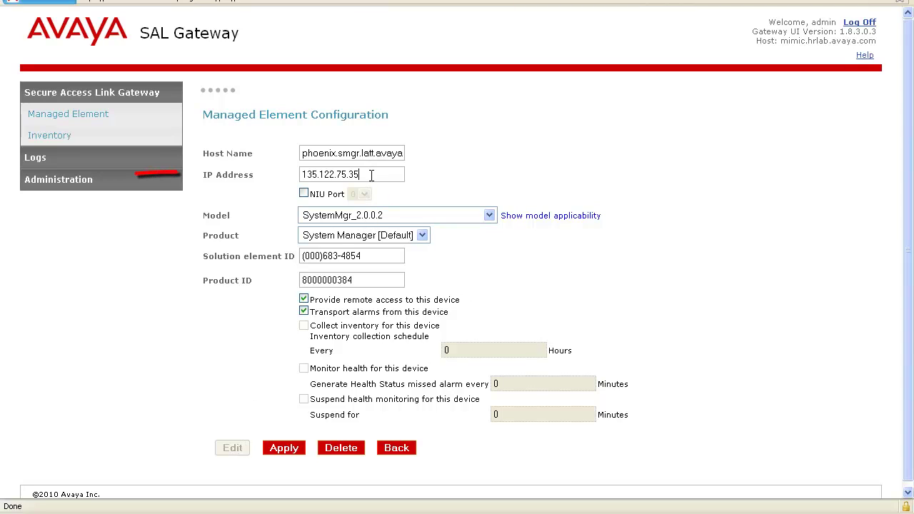
pyautogui.press('BackSpace')
pyautogui.write('6')
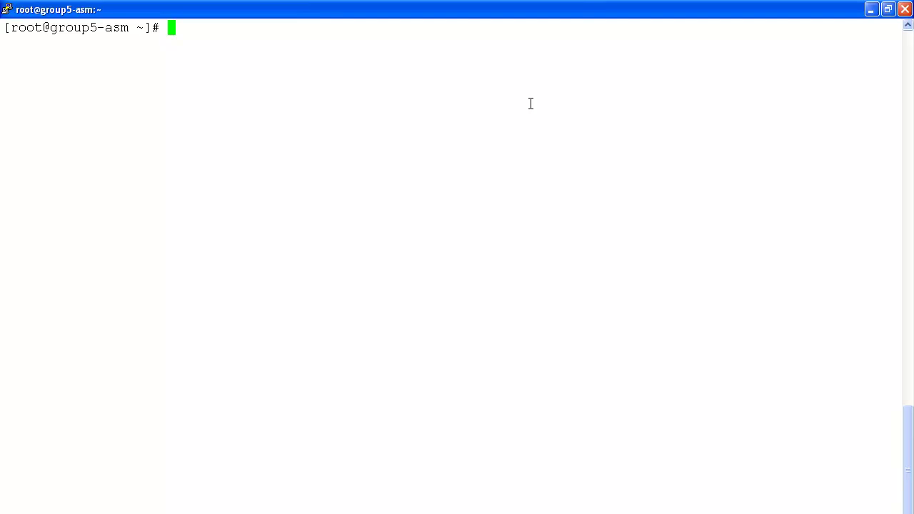
# Change into /opt/Avaya/bin and list its files
pyautogui.write('cd /opt/Avaya/bin')
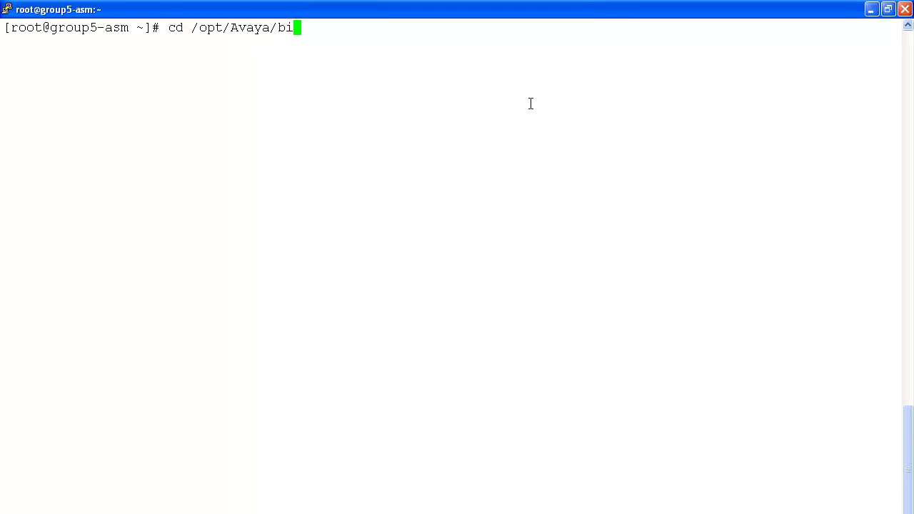
pyautogui.press('Return')
pyautogui.write('ls')
pyautogui.press('Return')
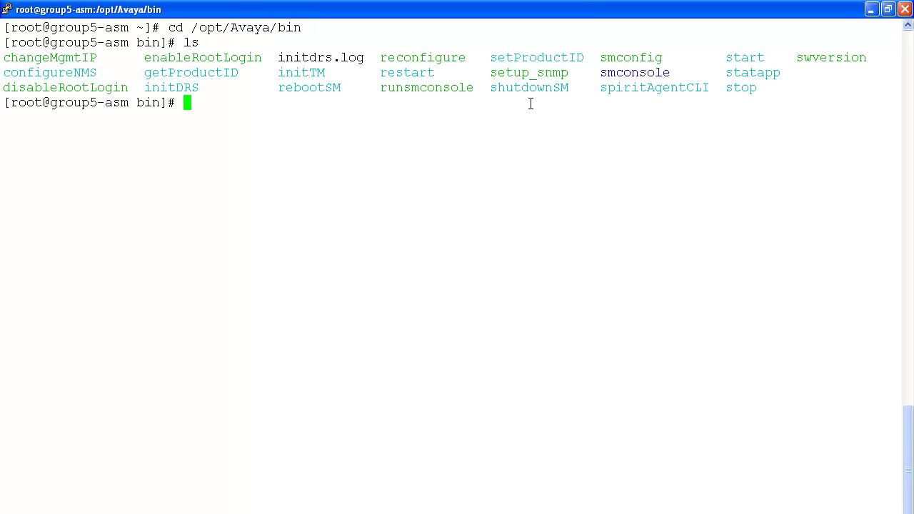
# Run ./changeMgmtIP 135.122.75.24 pheonix.latt.avaya.com and submit the enrollment password
pyautogui.write('./chan')
pyautogui.press('Tab')
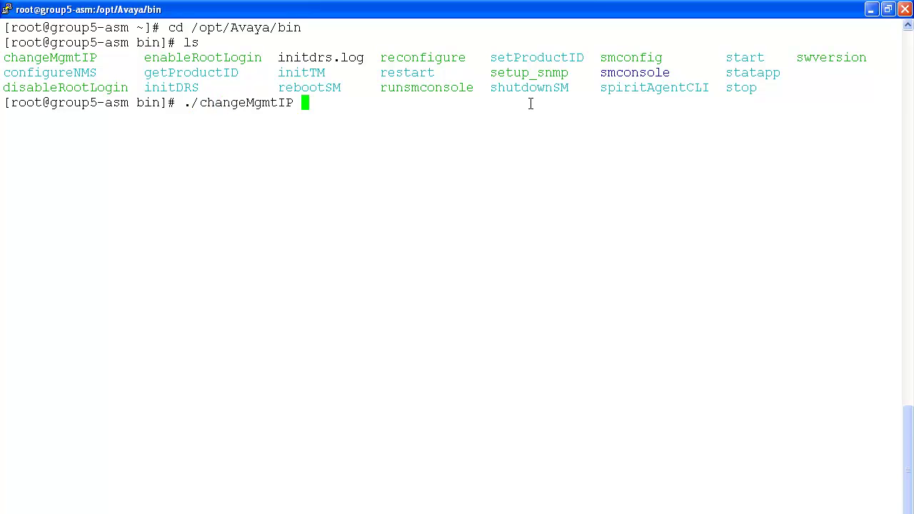
pyautogui.write('135.122.75.24 pheo')
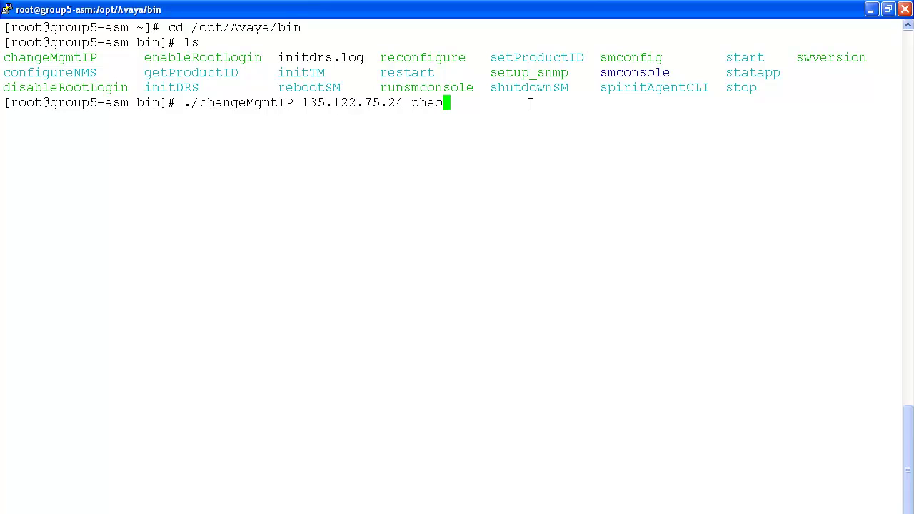
pyautogui.write('nix.latt.avaya.com')
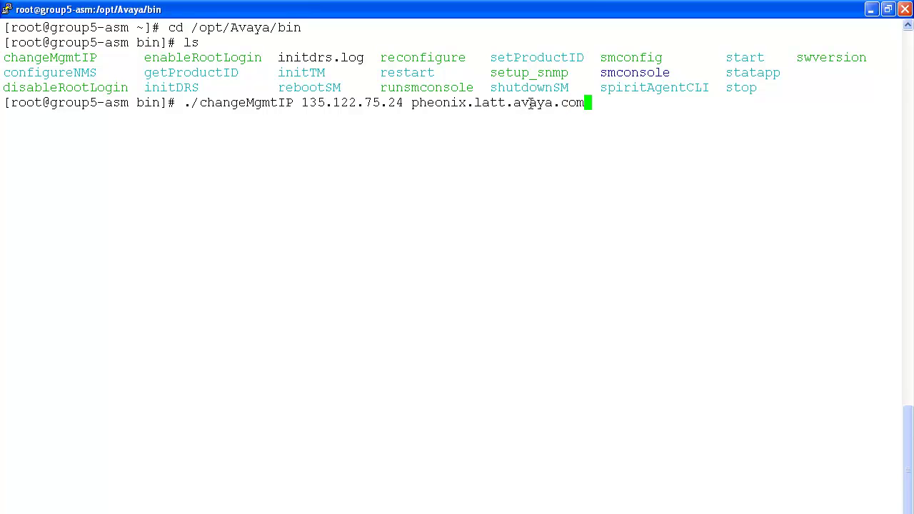
pyautogui.press('Return')
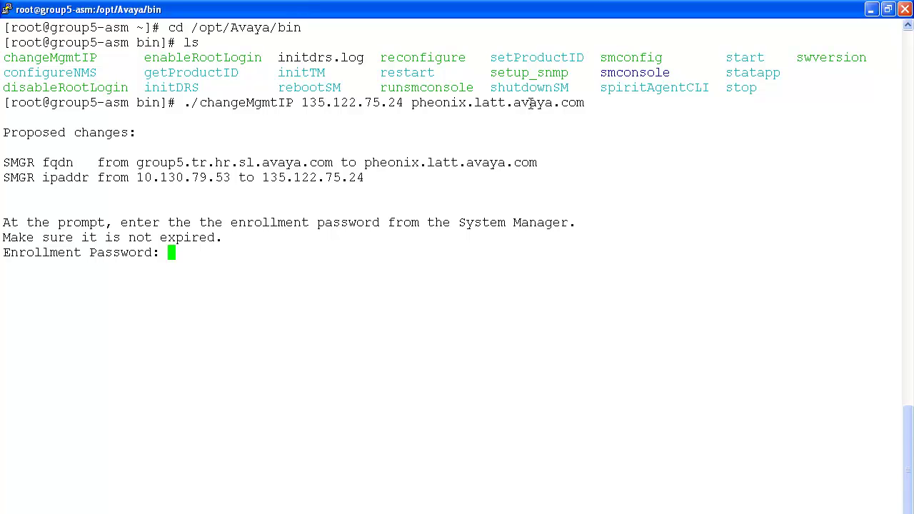
pyautogui.press('Return')
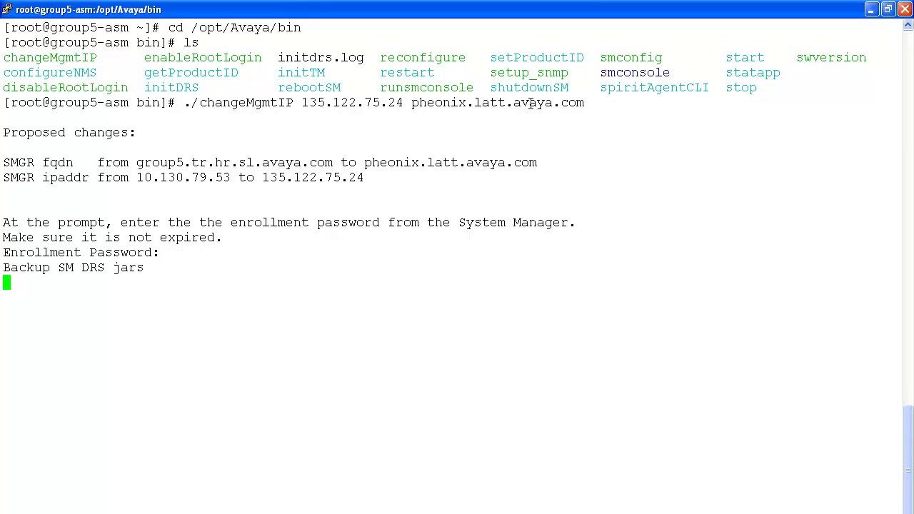